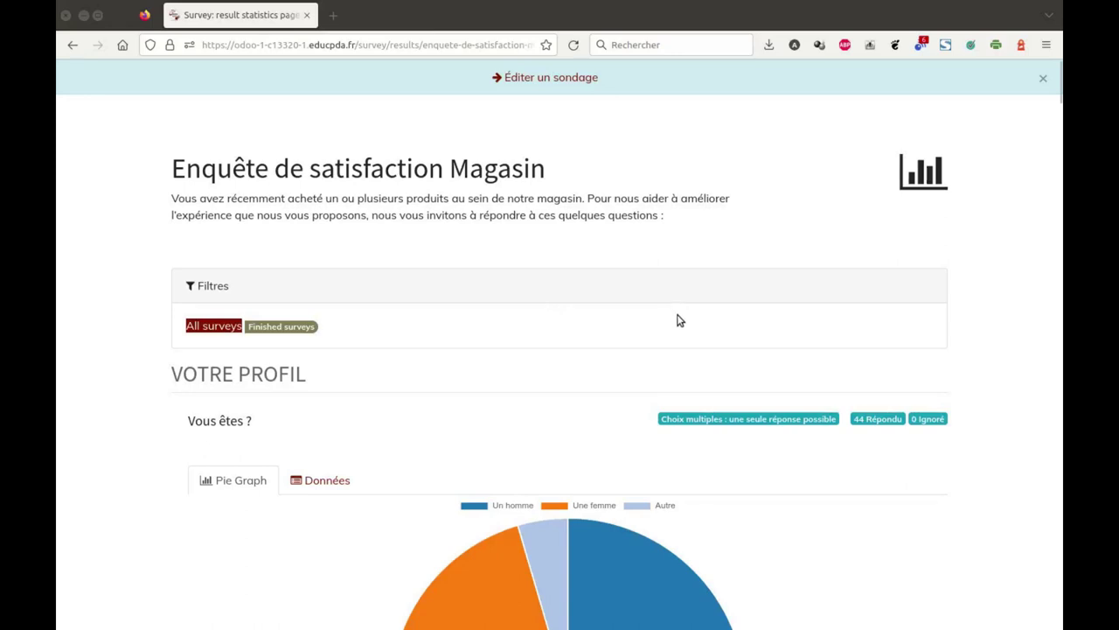
Open the participations of the Enquête de satisfaction Magasin survey and look through the list of responses
click(568, 78)
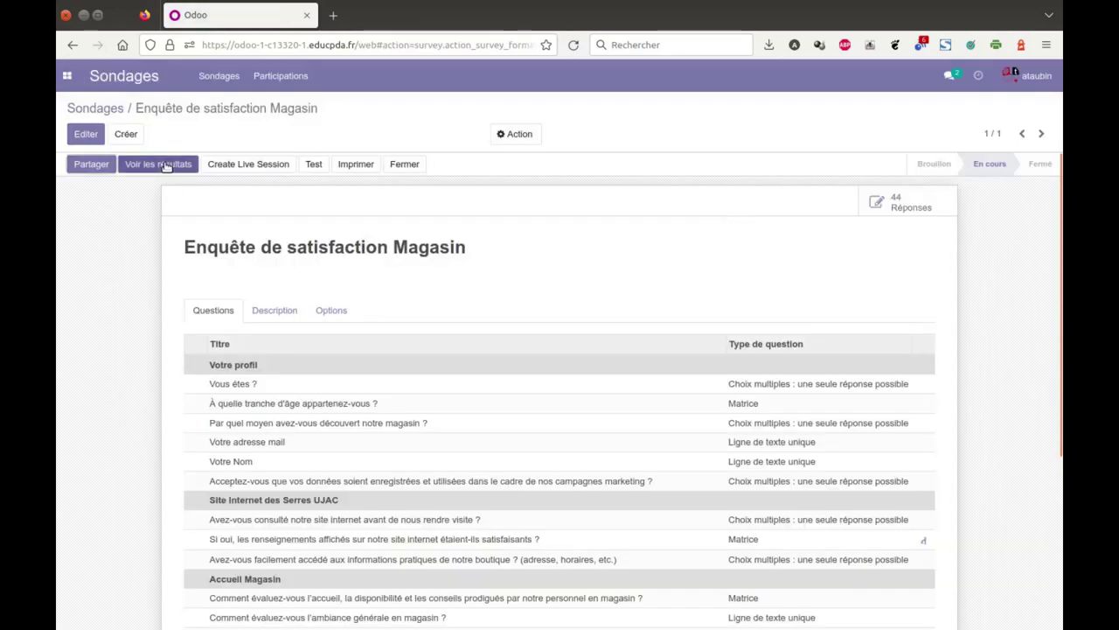
click(896, 203)
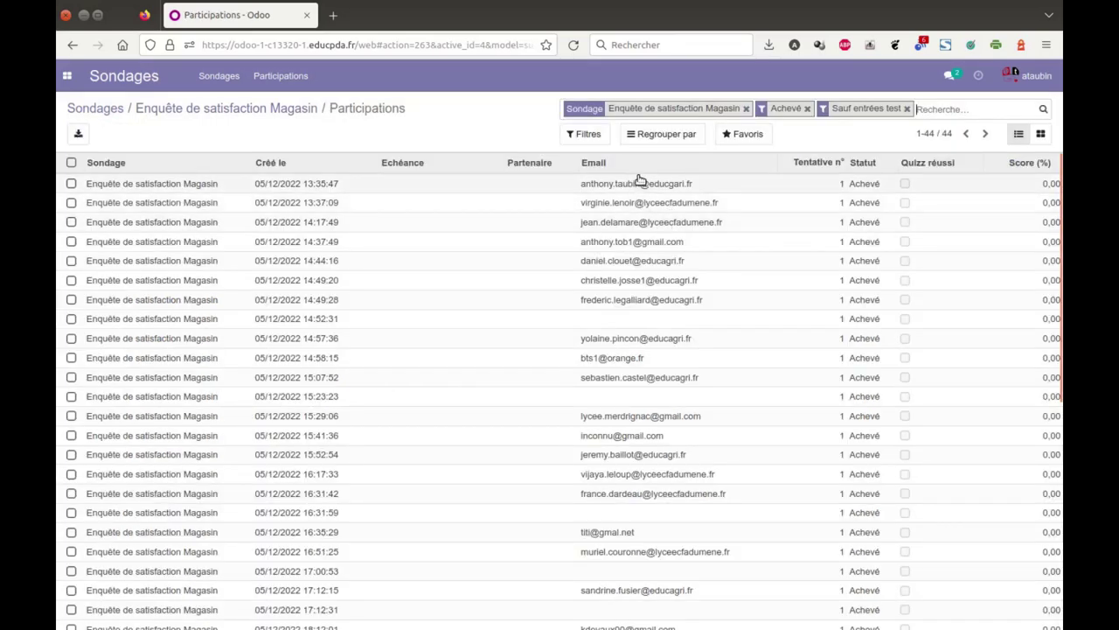
scroll(683, 428, down, 6)
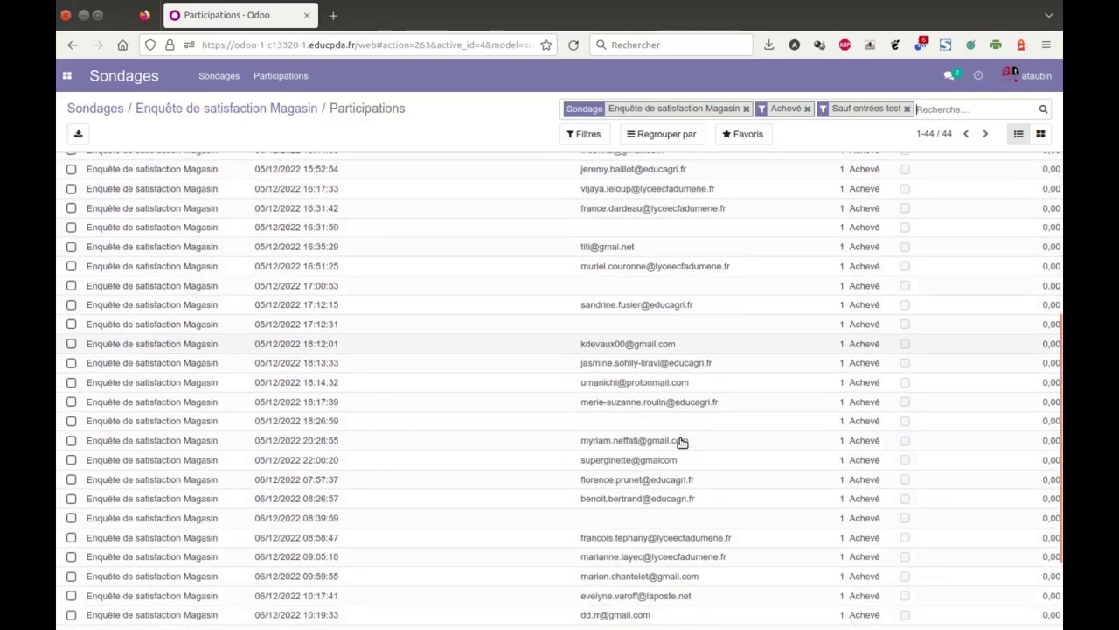
scroll(682, 443, down, 1)
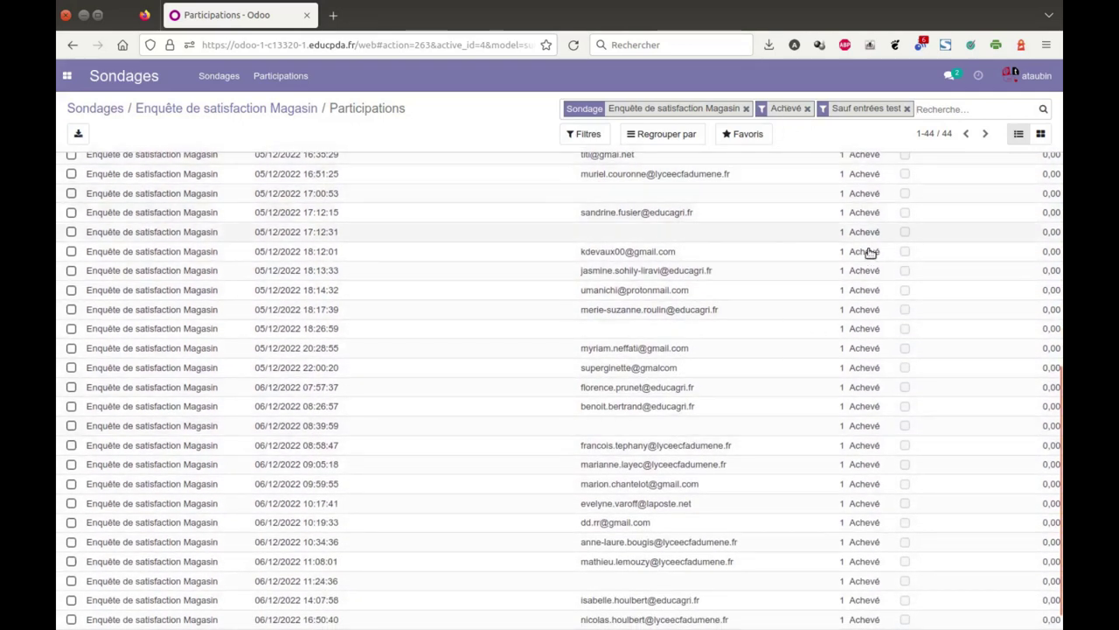
scroll(875, 603, up, 7)
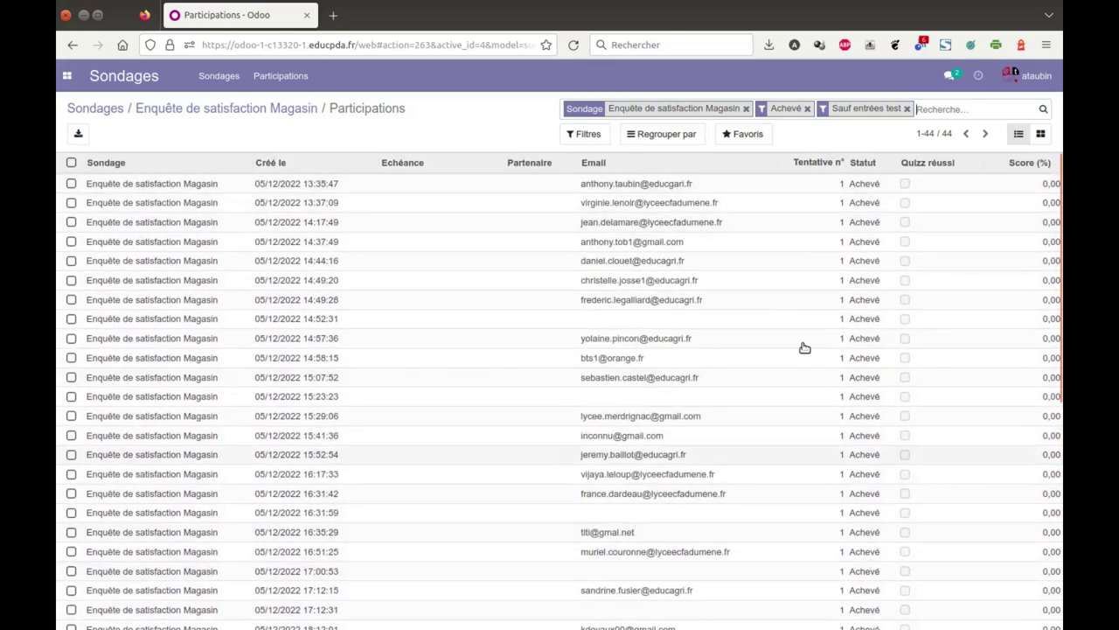
Remove the Achevé filter from the participations list and apply it again
click(807, 110)
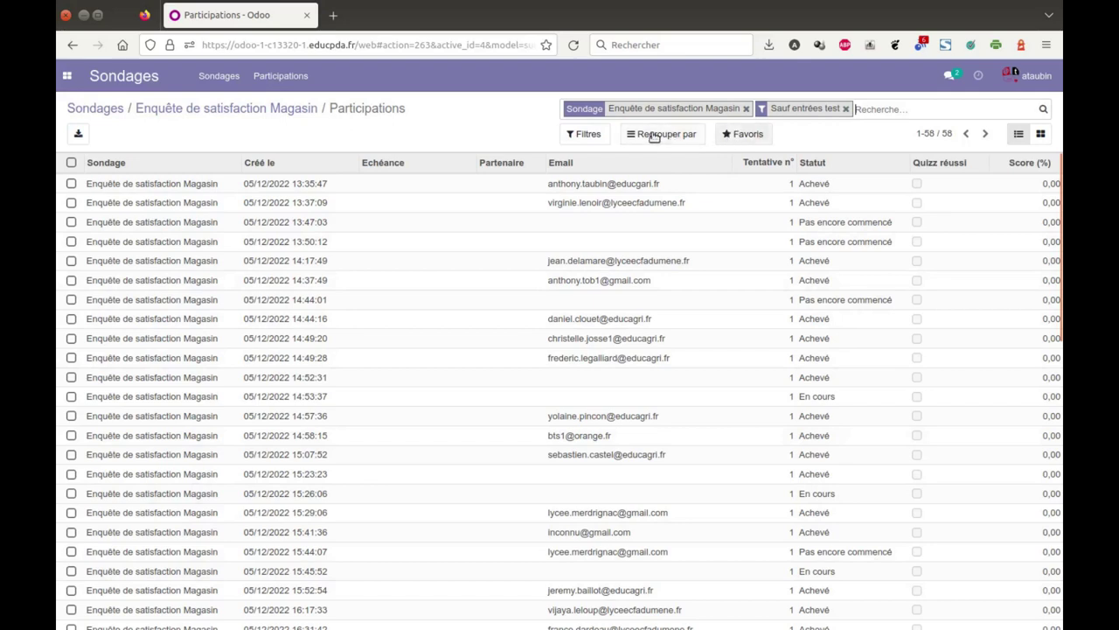
click(590, 136)
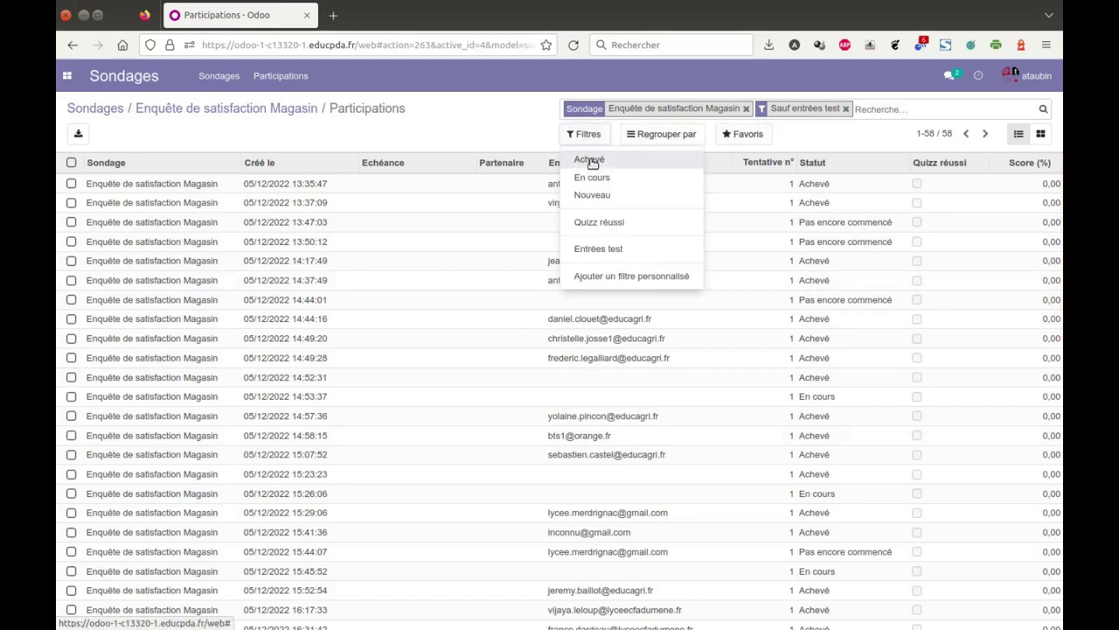
click(592, 163)
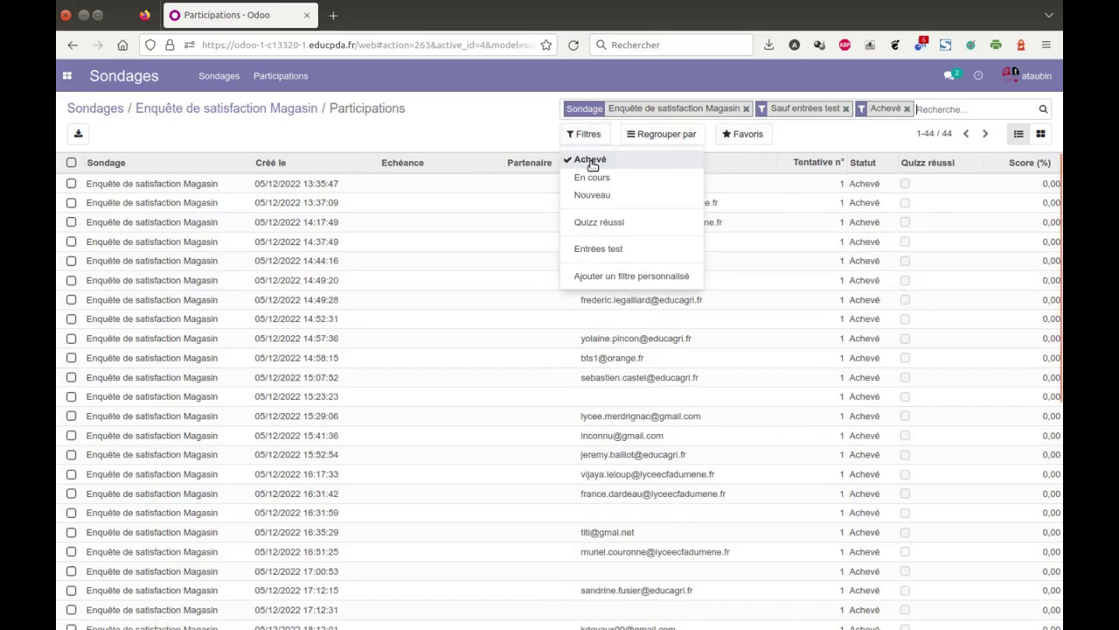
click(543, 133)
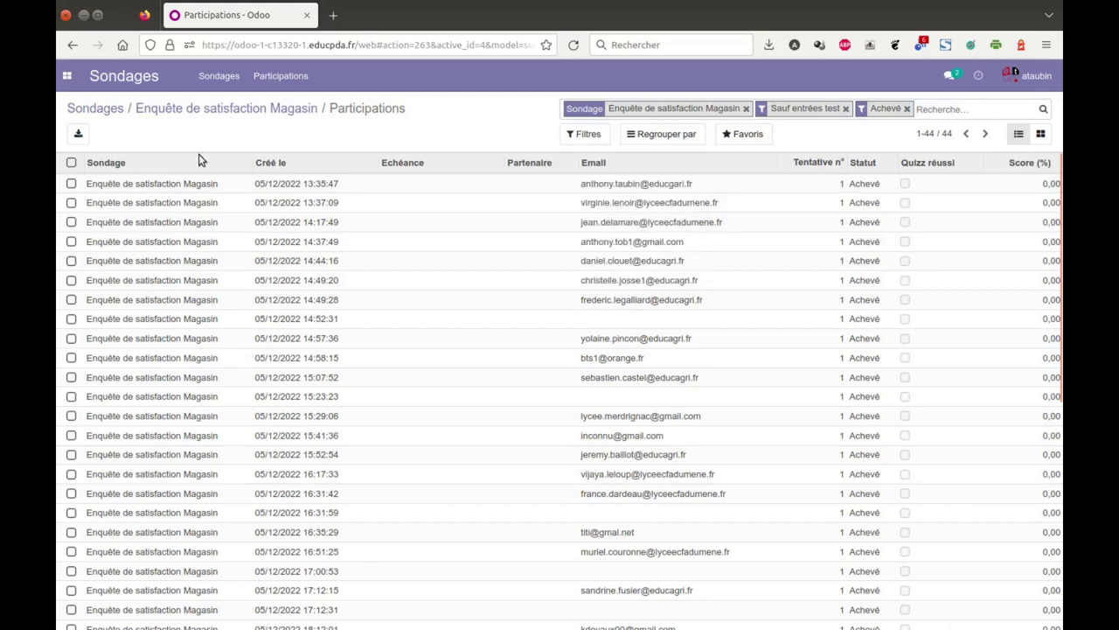
Select all listed participations and start exporting their data
click(71, 164)
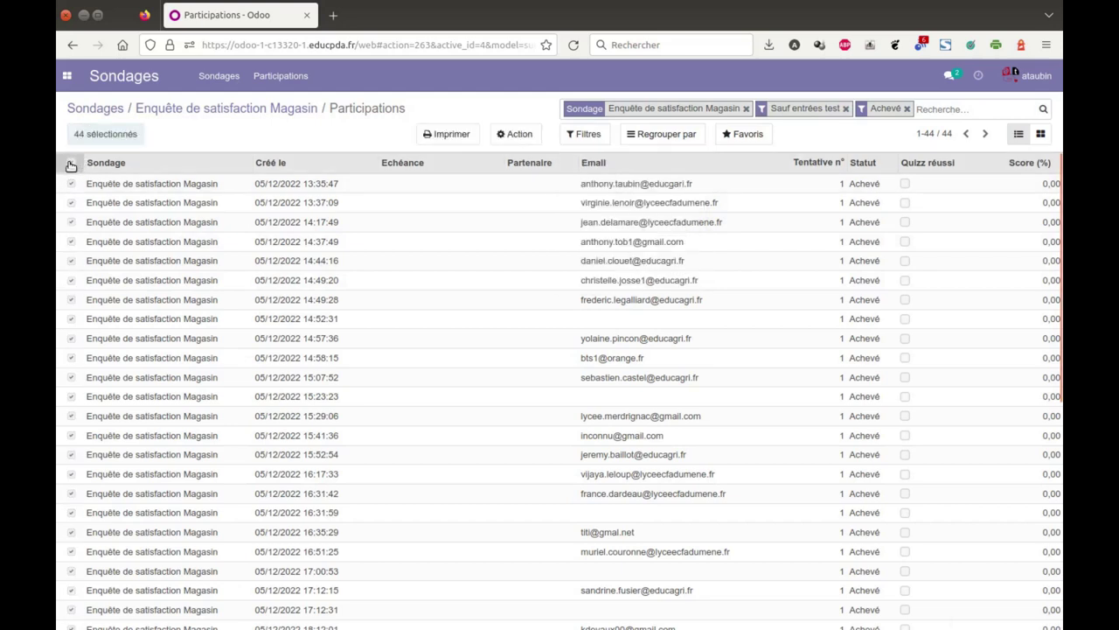
click(516, 134)
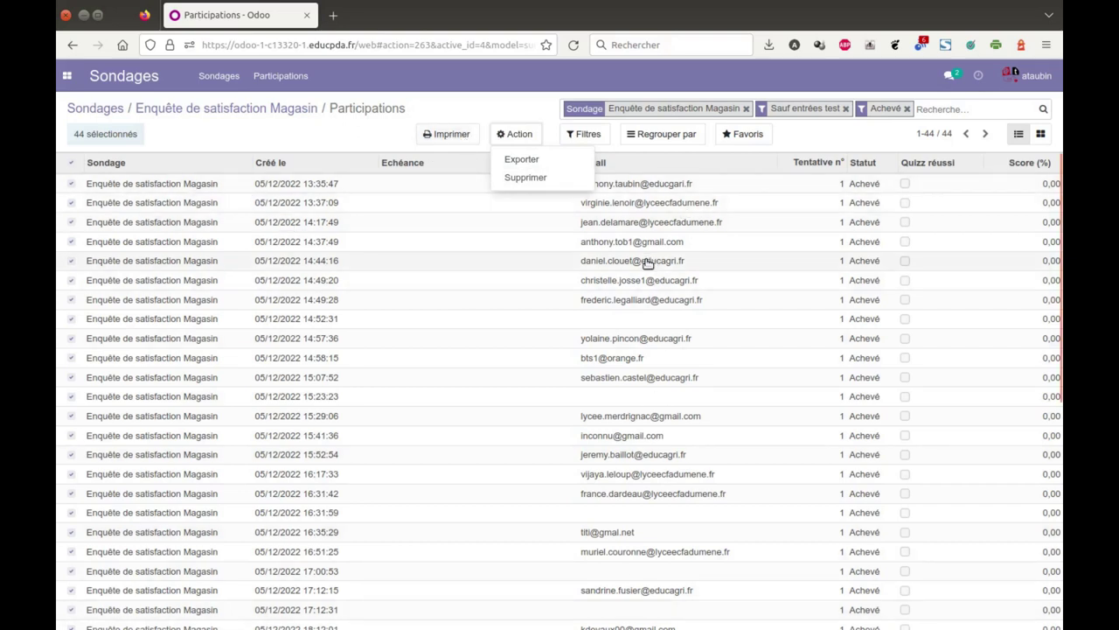
click(526, 160)
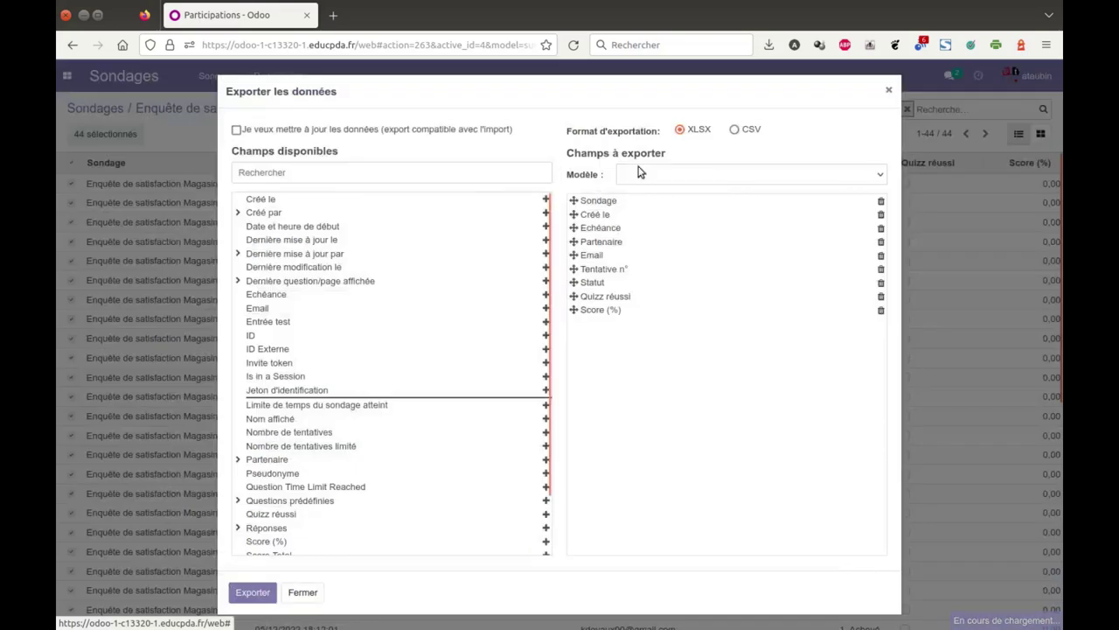
Set the export format of the participations data to CSV
click(736, 130)
click(681, 130)
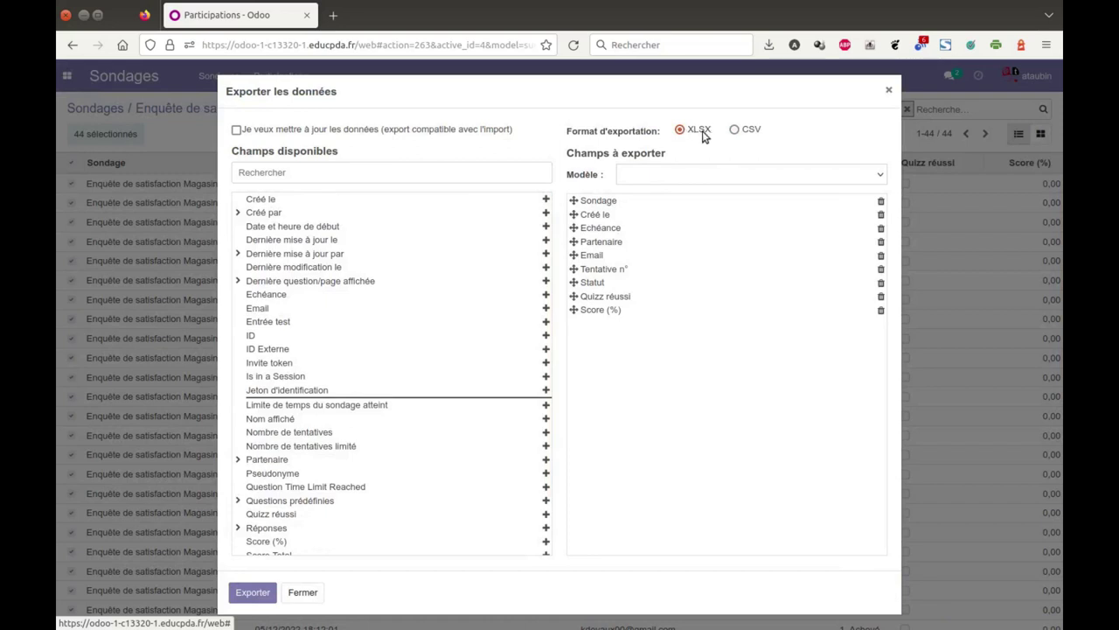
click(736, 130)
triple_click(600, 88)
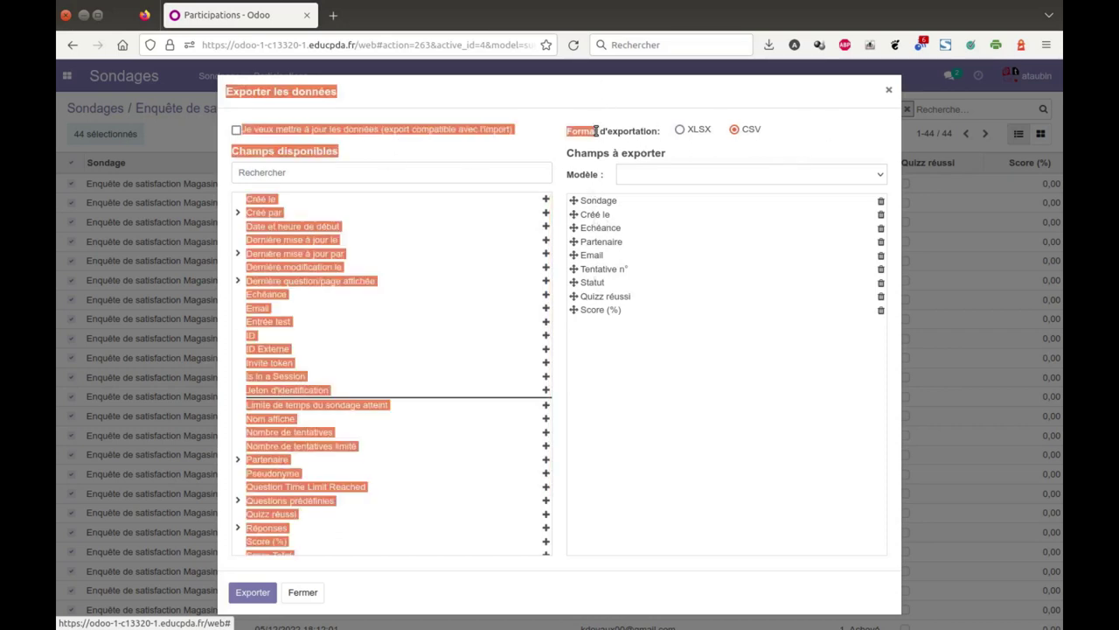
double_click(599, 89)
click(597, 90)
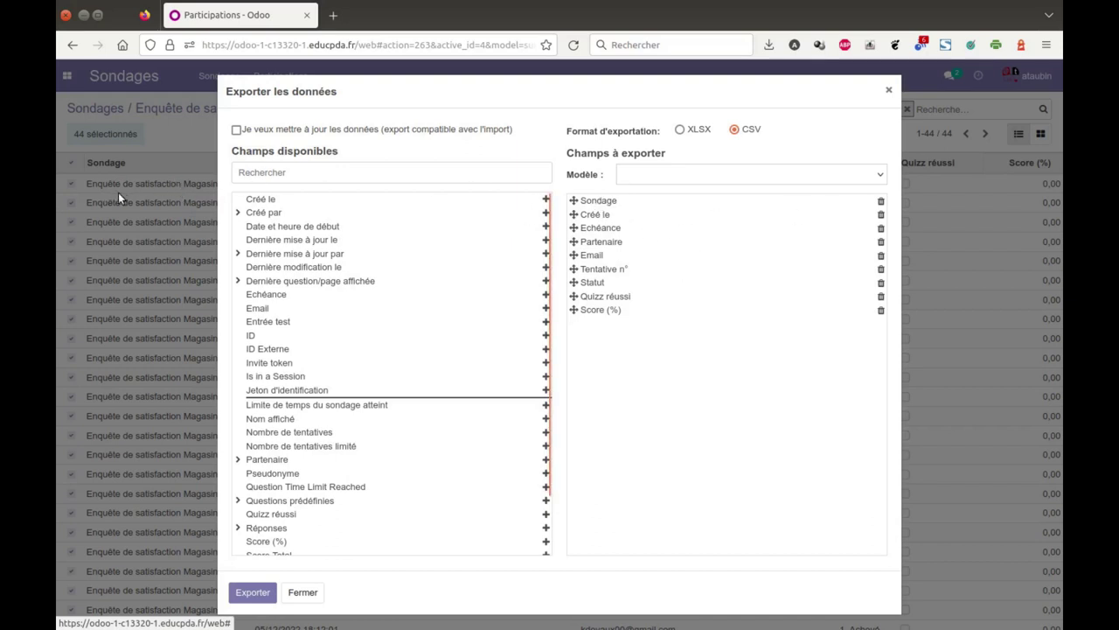
Remove Sondage from the export fields, then add Limite de temps du sondage atteint and place it directly above Quizz réussi
click(881, 201)
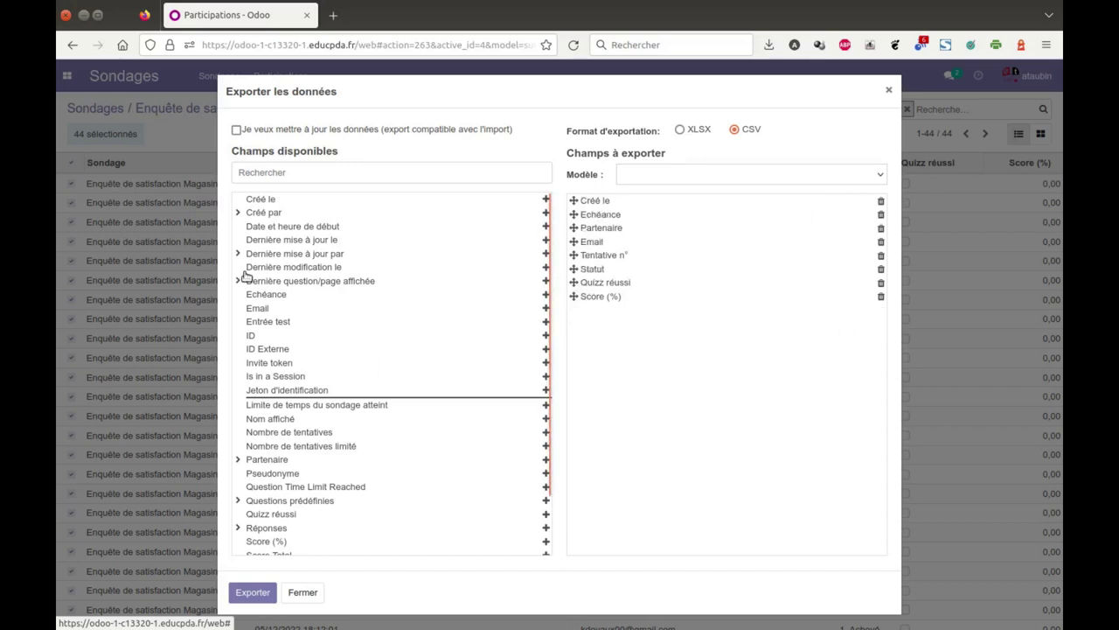
scroll(330, 293, down, 1)
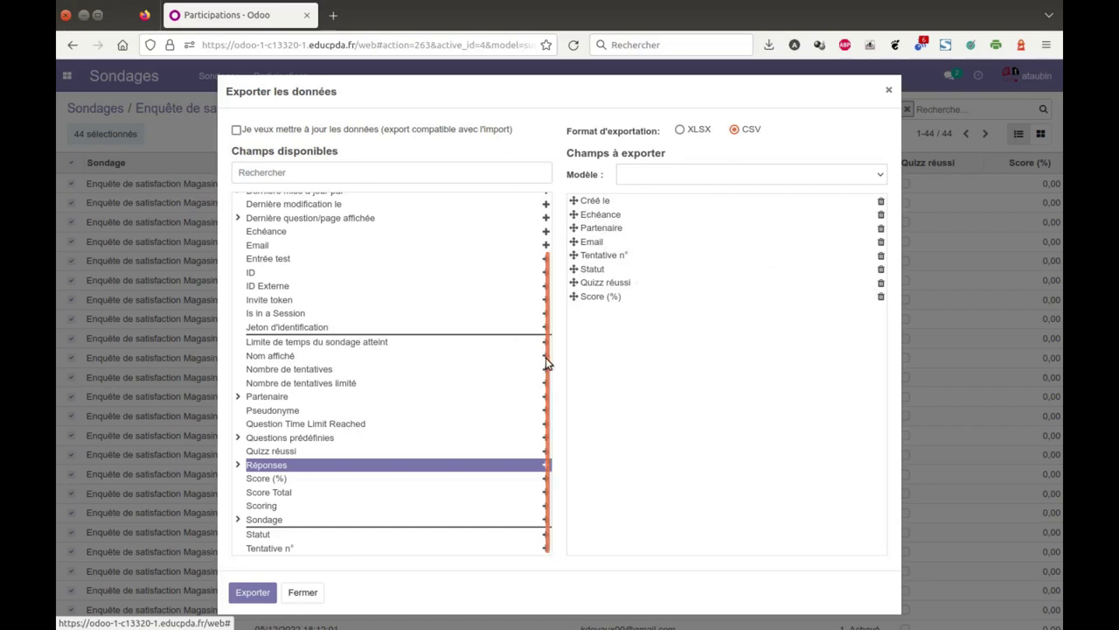
mouse_move(548, 362)
mouse_down()
mouse_move(547, 333)
mouse_move(543, 344)
mouse_up()
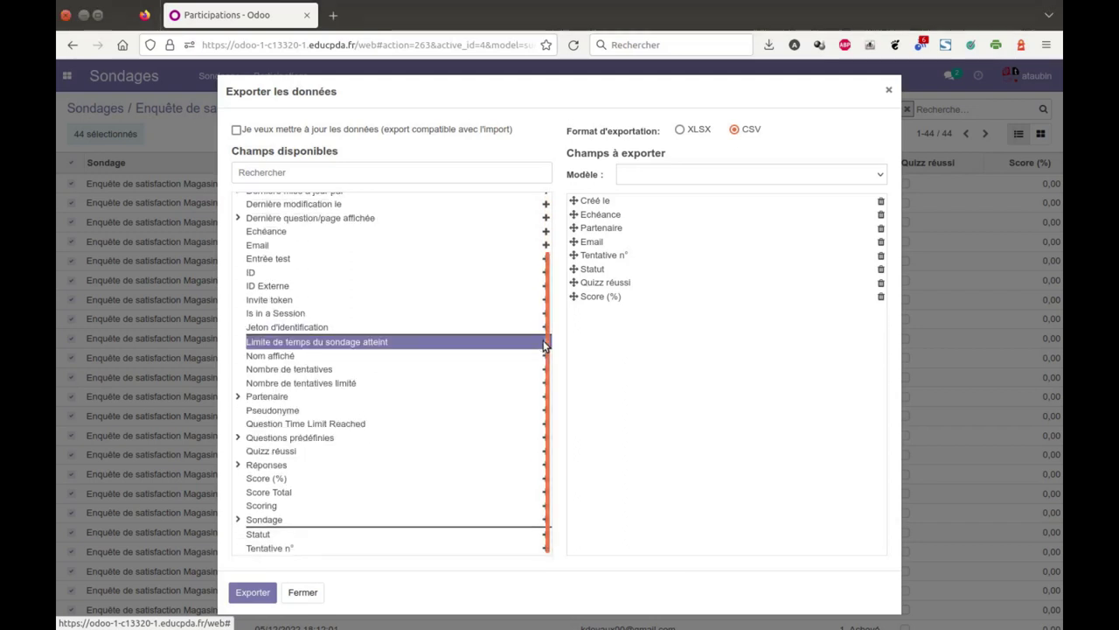
click(544, 343)
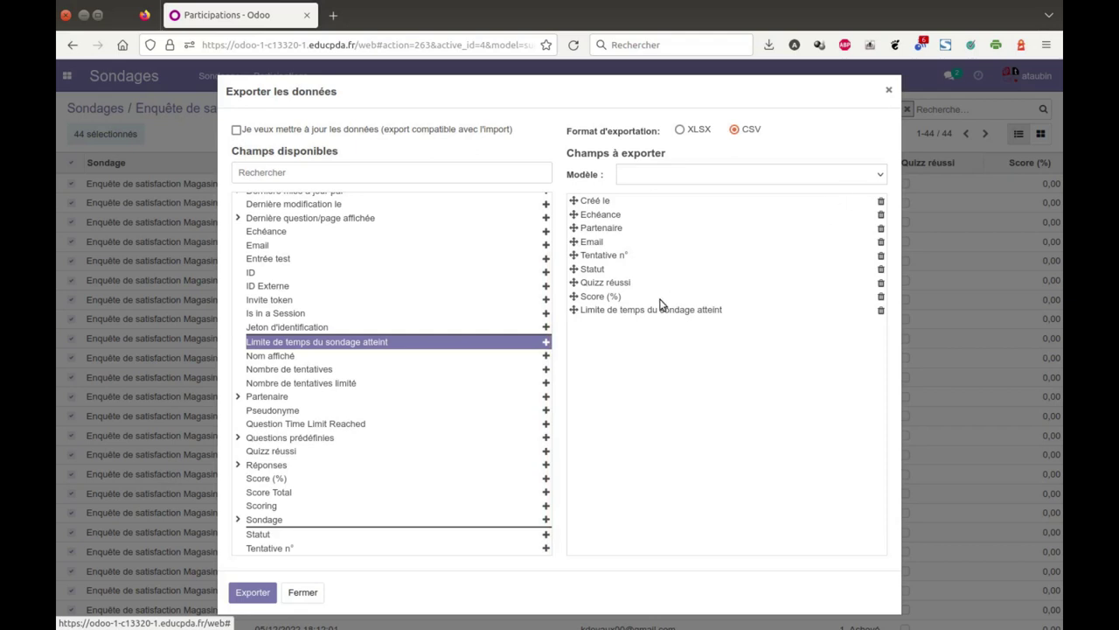
drag(574, 312, 577, 285)
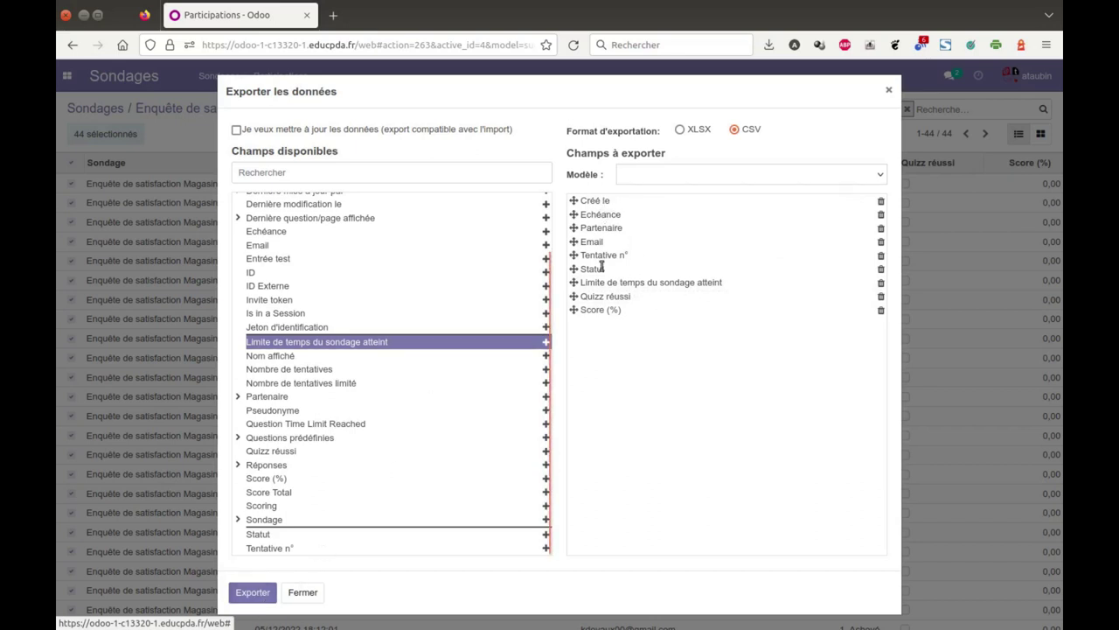
click(881, 178)
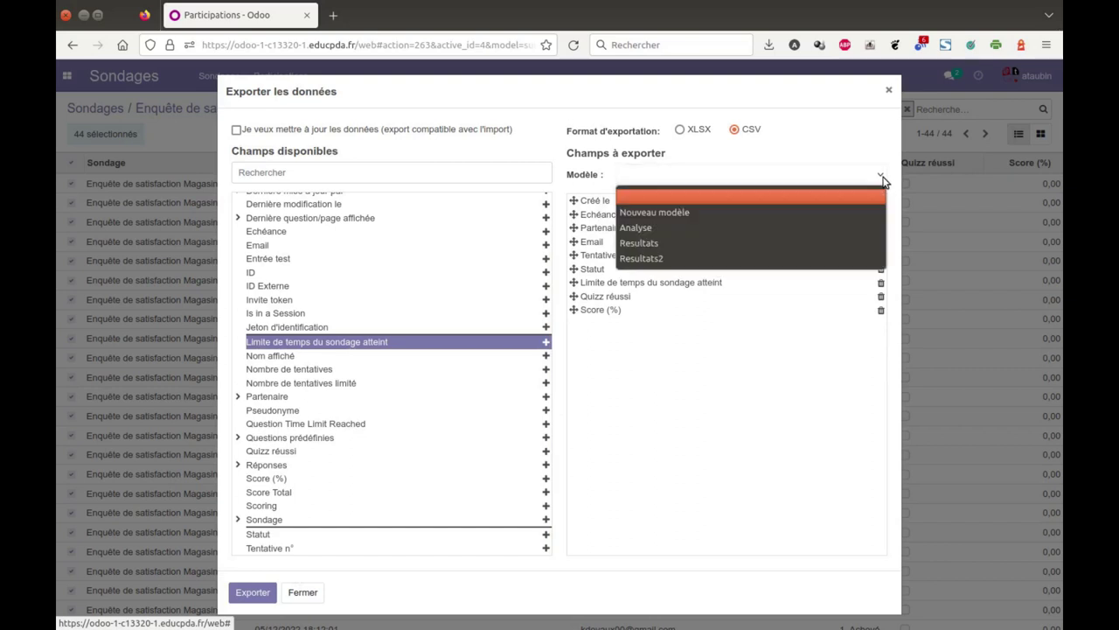
click(702, 213)
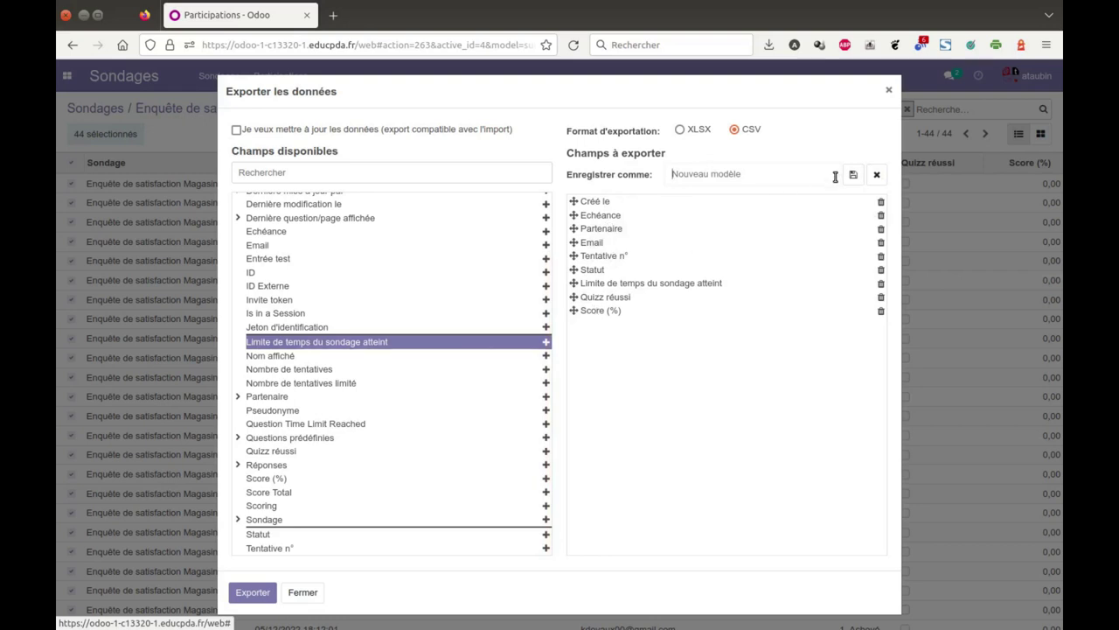
click(877, 174)
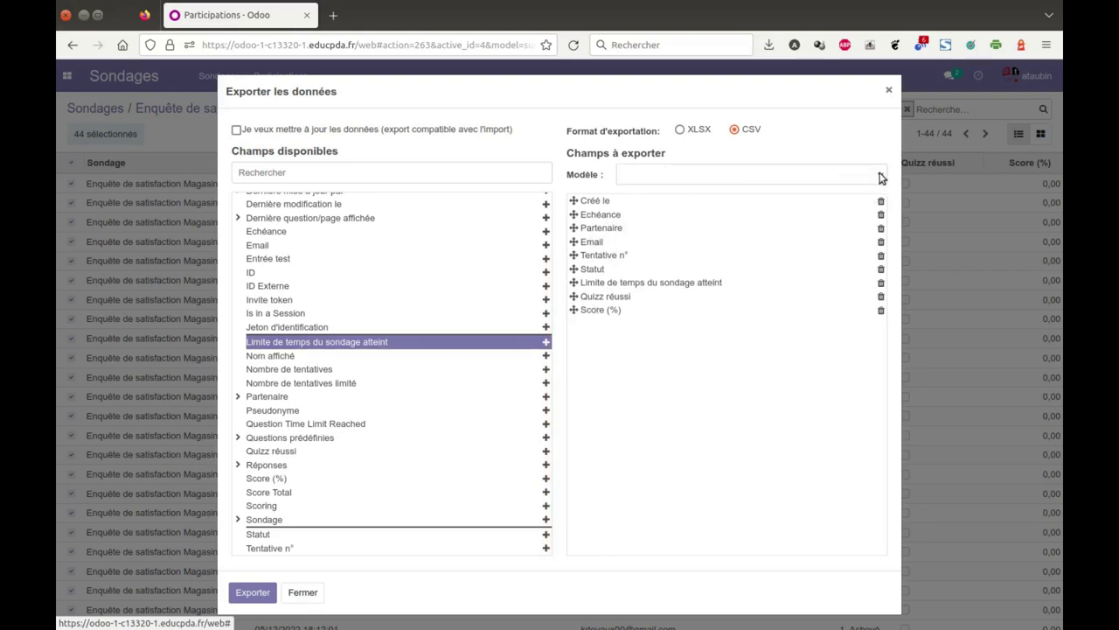
Export the participations with the Analyse template and open survey.user_input.csv in LibreOffice Calc
click(777, 178)
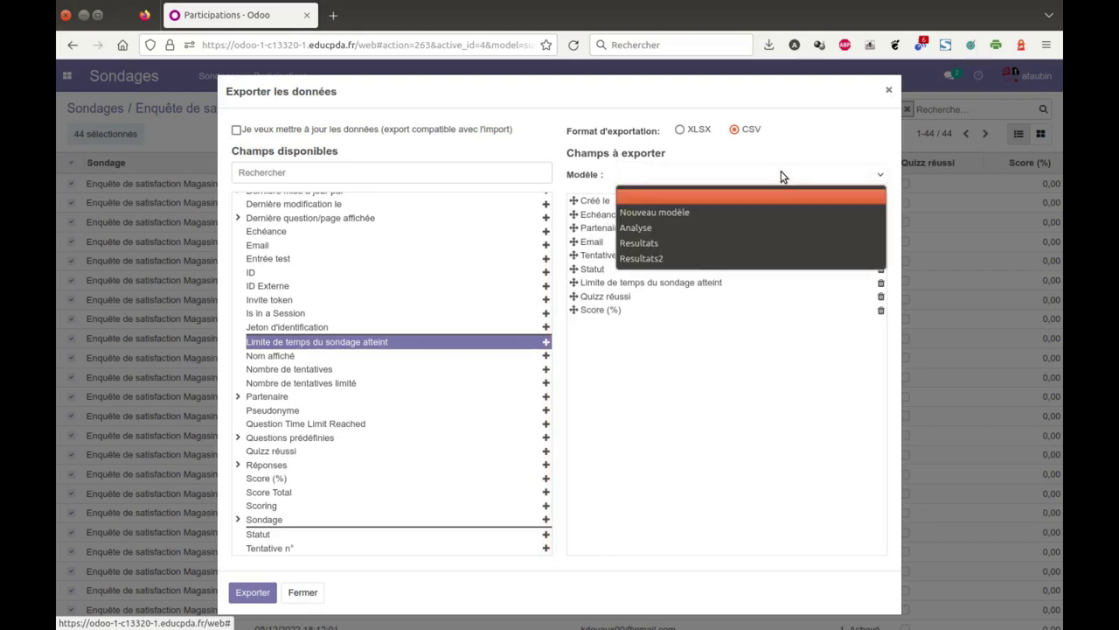
click(701, 230)
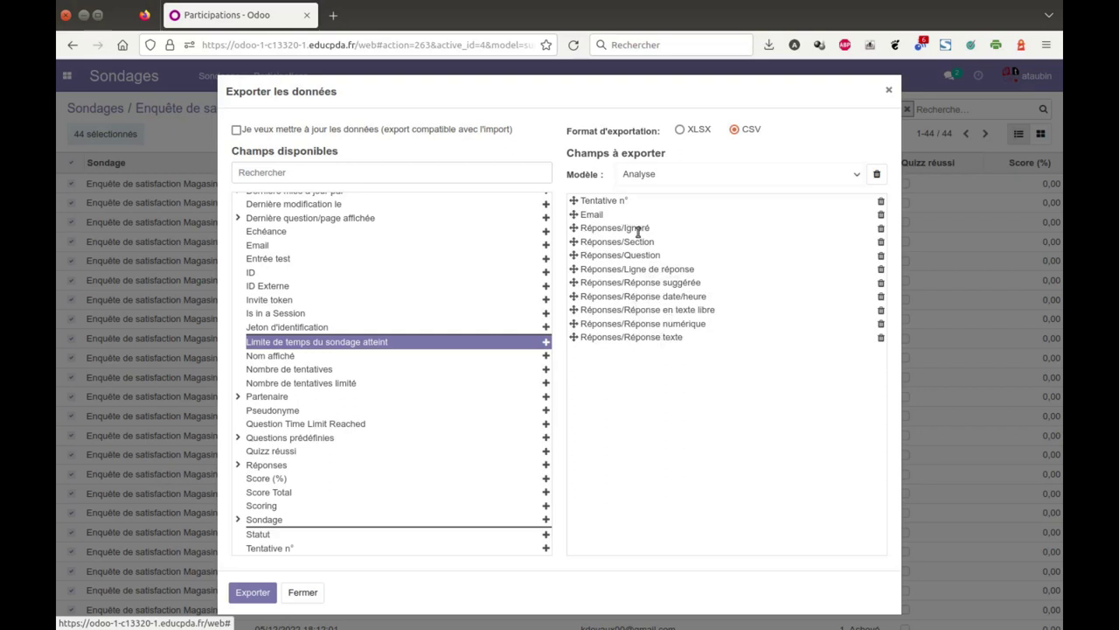
click(266, 594)
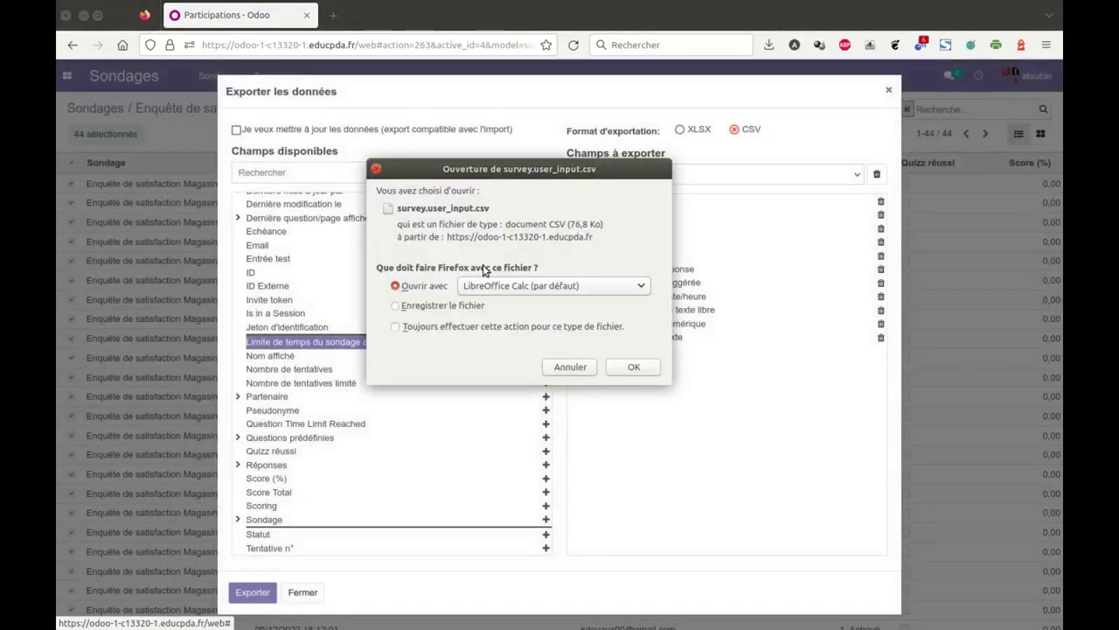
click(630, 366)
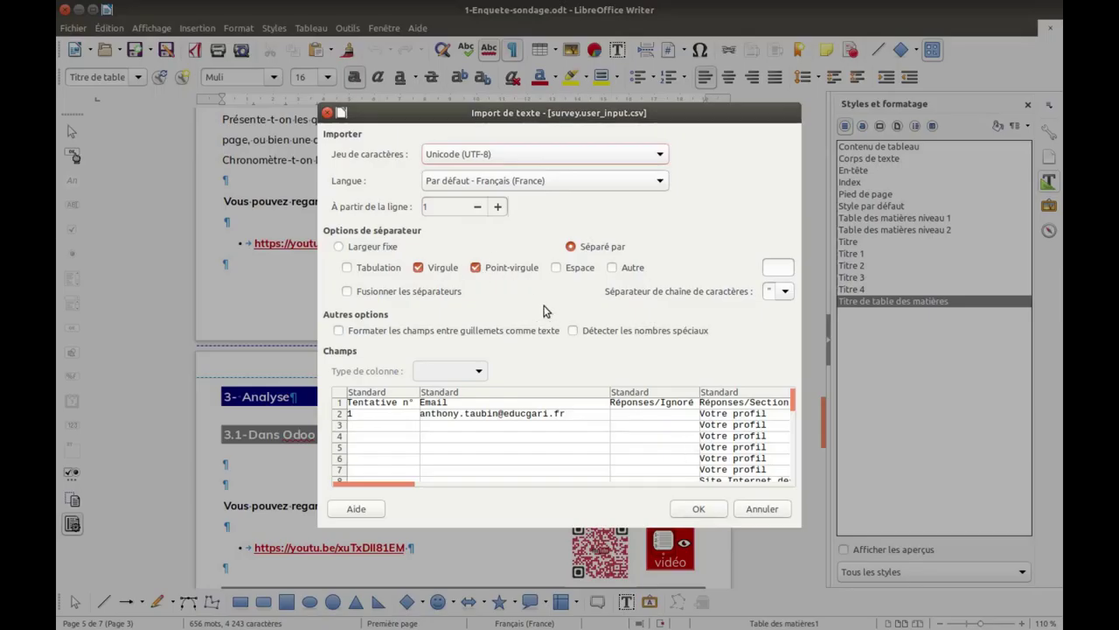
Import the CSV file with the comma as the only separator, excluding the semicolon
click(476, 267)
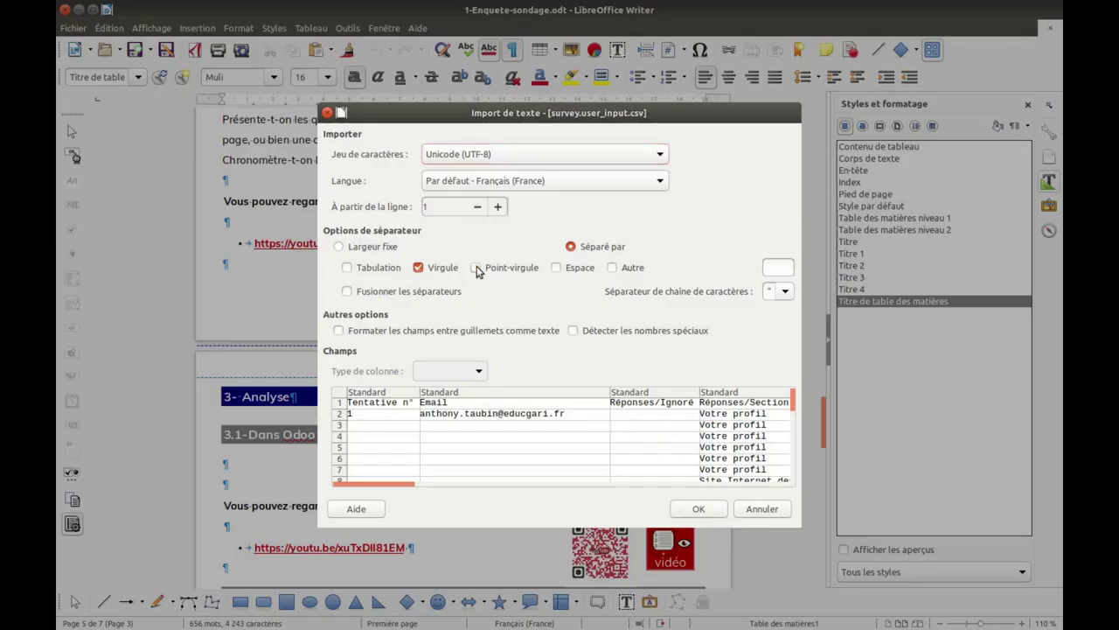
click(418, 268)
click(418, 267)
click(700, 509)
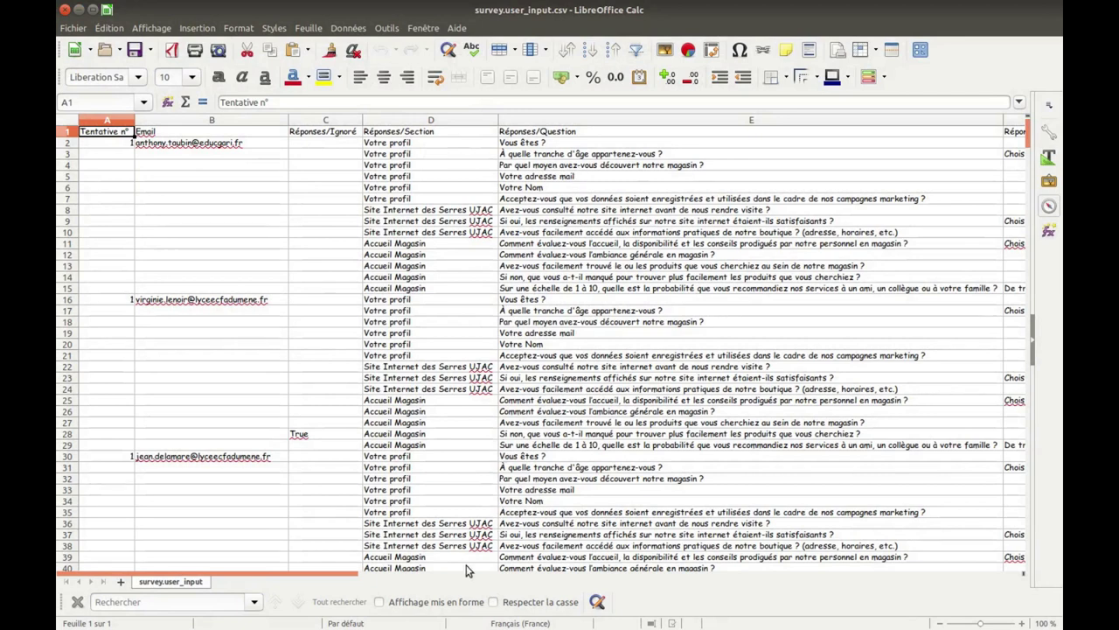
Examine the first respondent's answers in the Réponses/Réponse suggérée column, including the rows without a suggested answer
drag(352, 579, 551, 601)
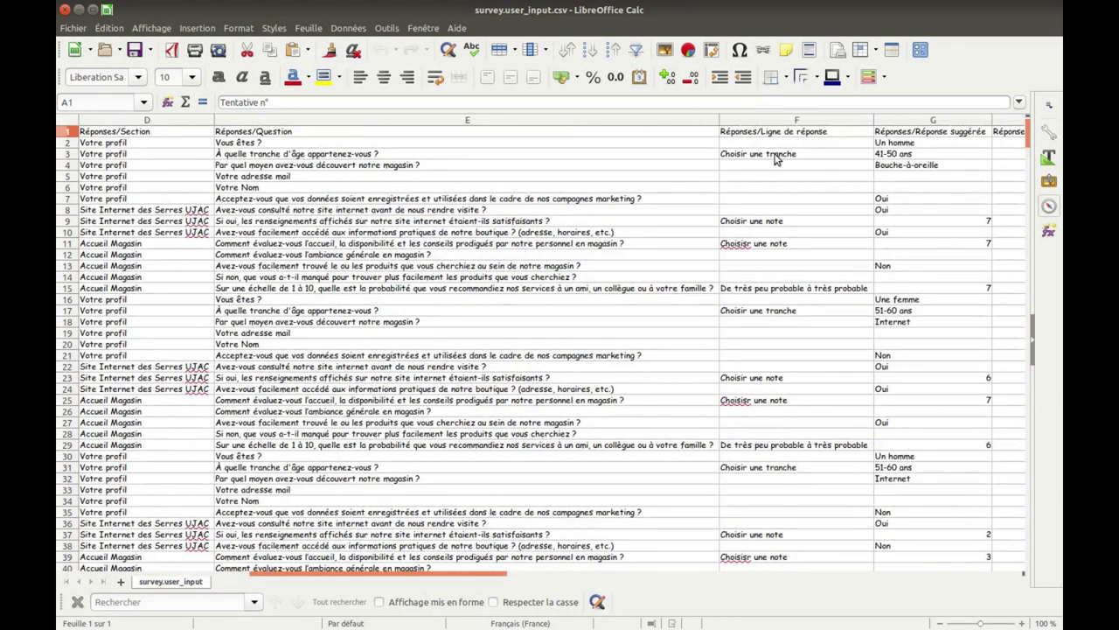
click(914, 153)
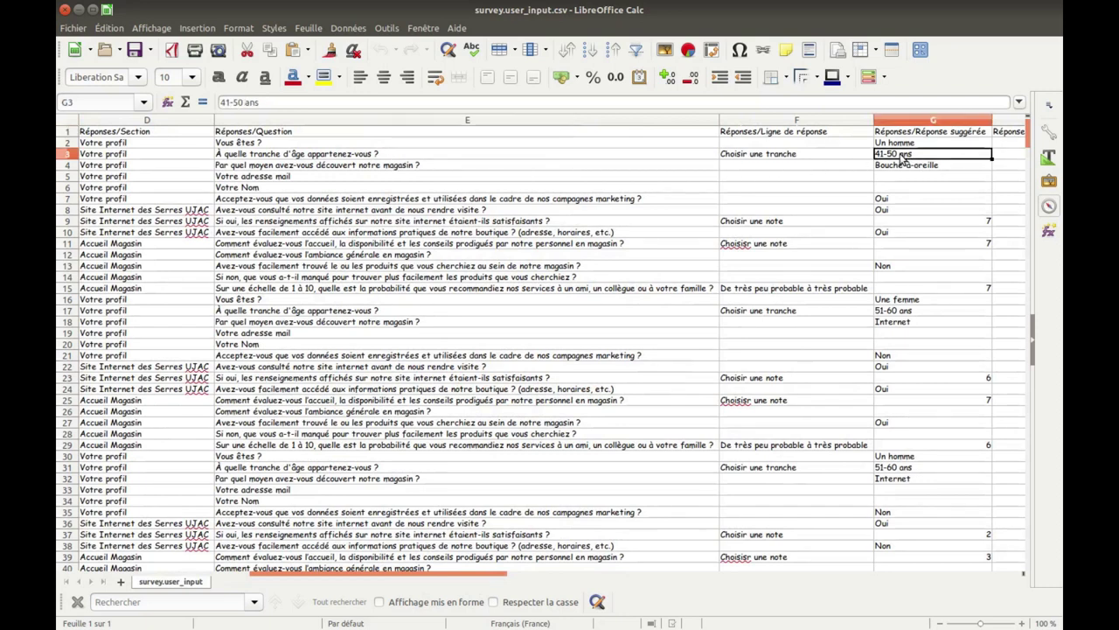
click(918, 142)
click(920, 166)
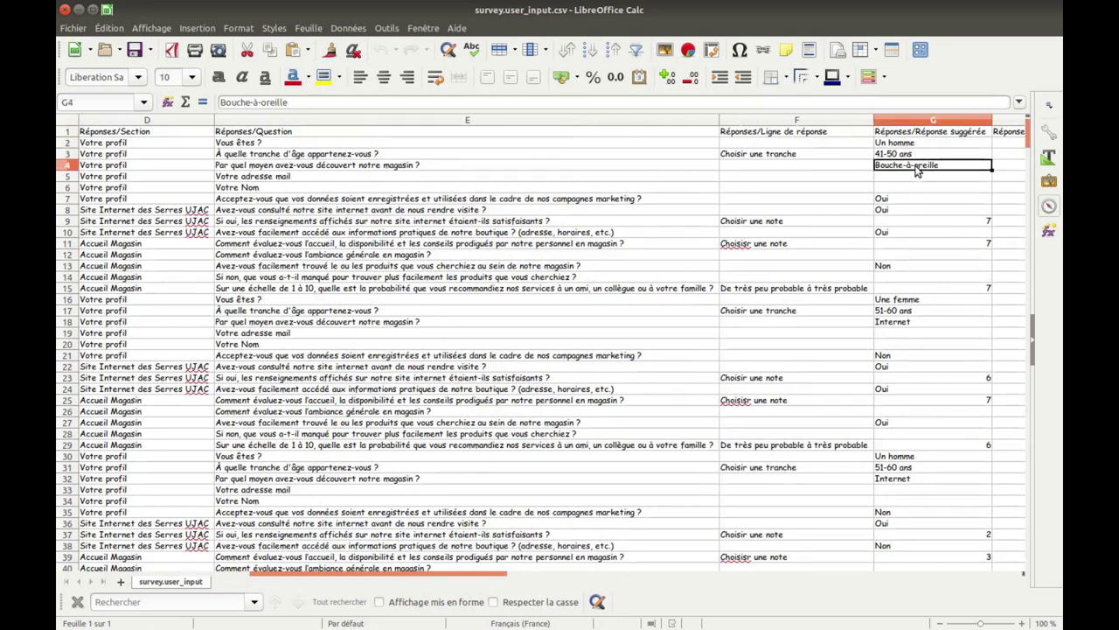
click(924, 199)
click(924, 211)
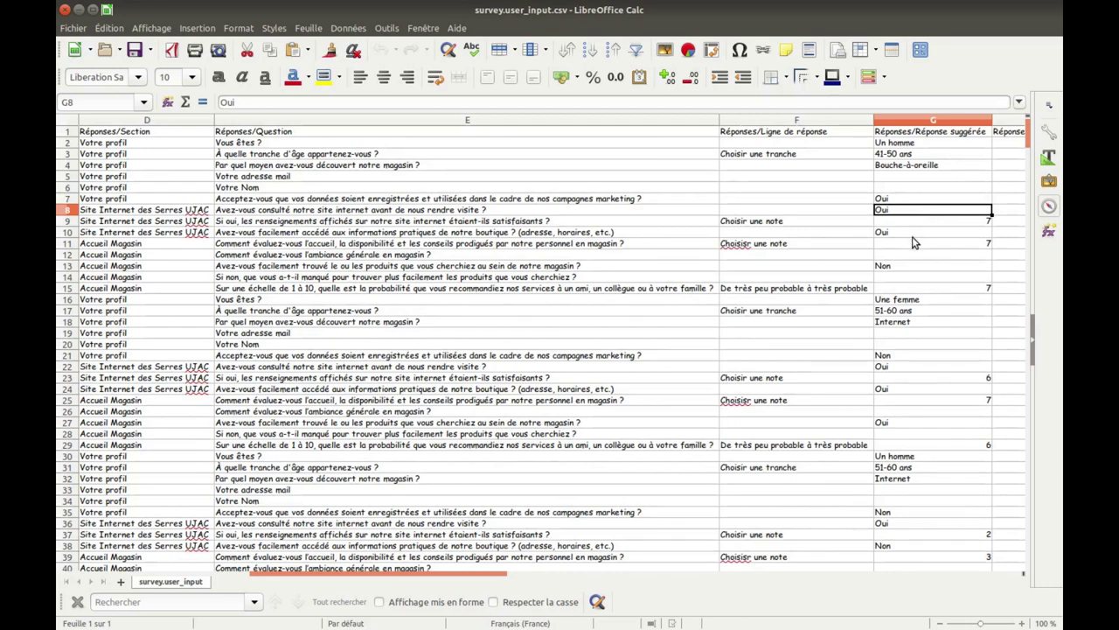
click(939, 223)
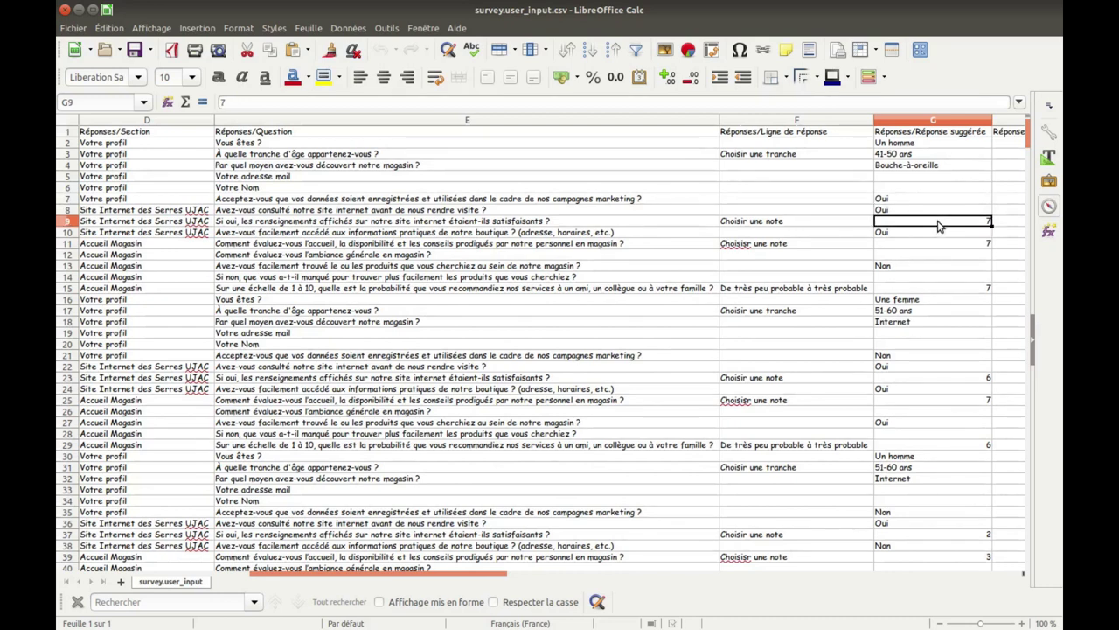
click(918, 178)
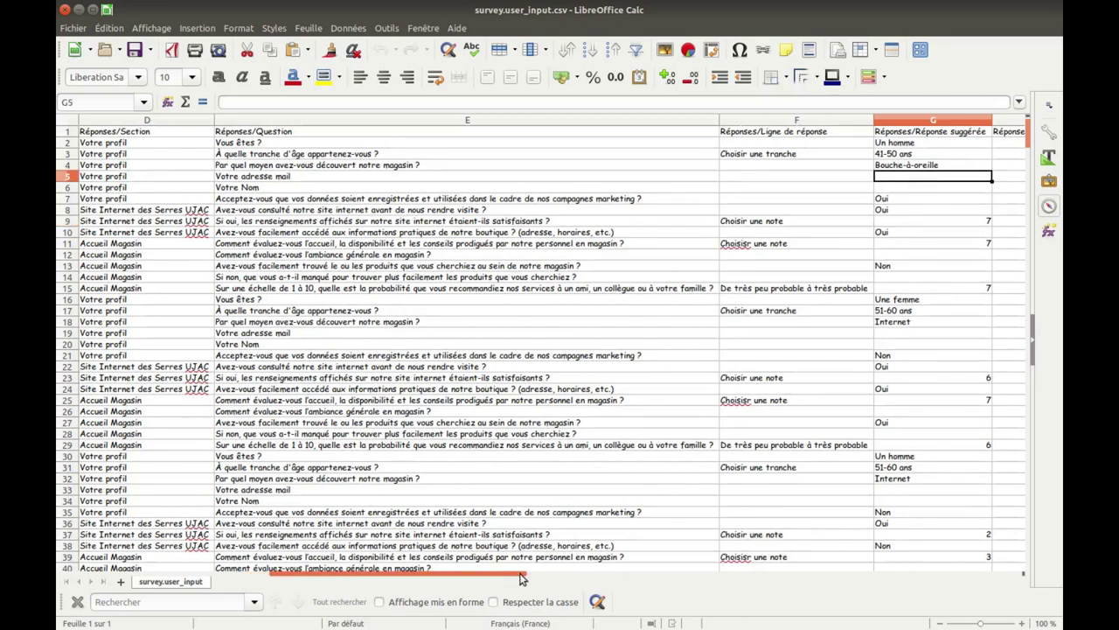
Check the Réponses/Réponse texte column for the typed e-mail answer and return to the sheet's first columns
drag(506, 576, 760, 579)
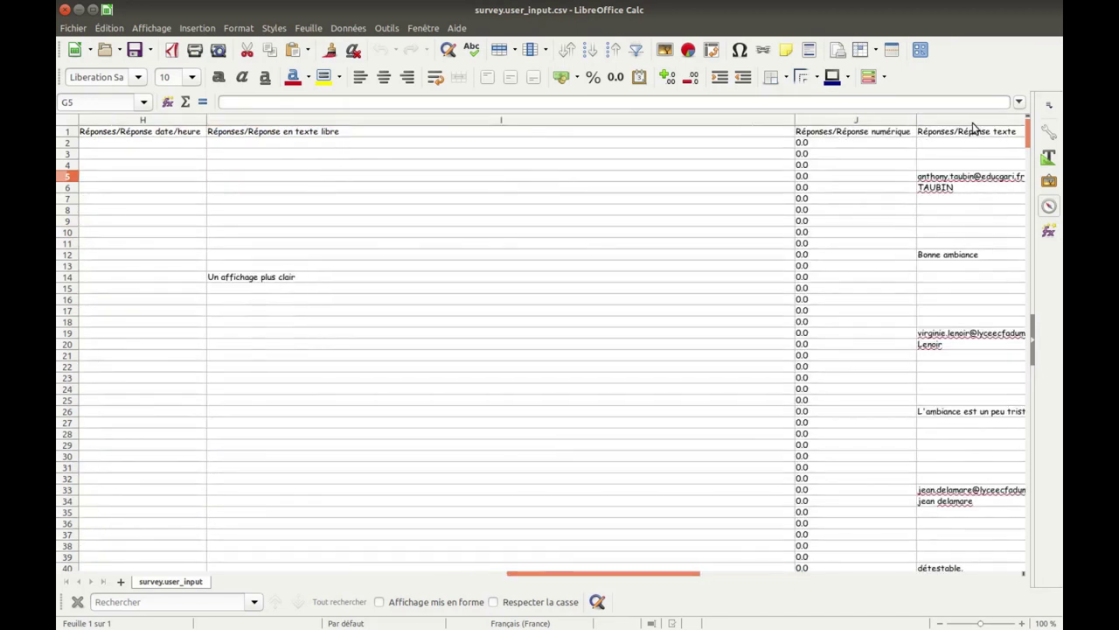
click(970, 177)
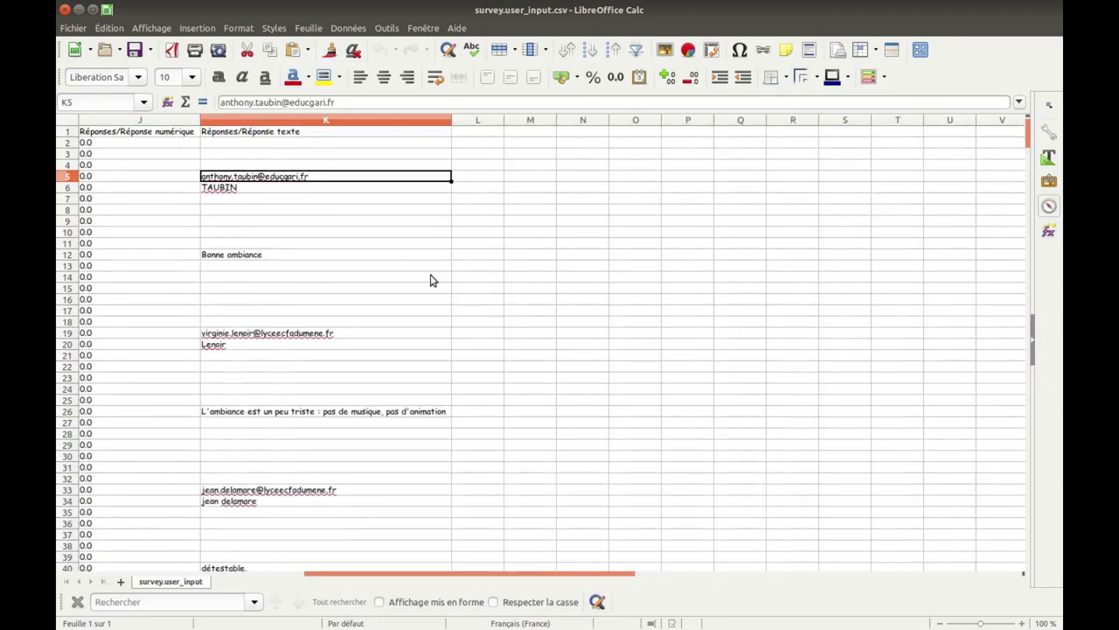
drag(412, 576, 149, 576)
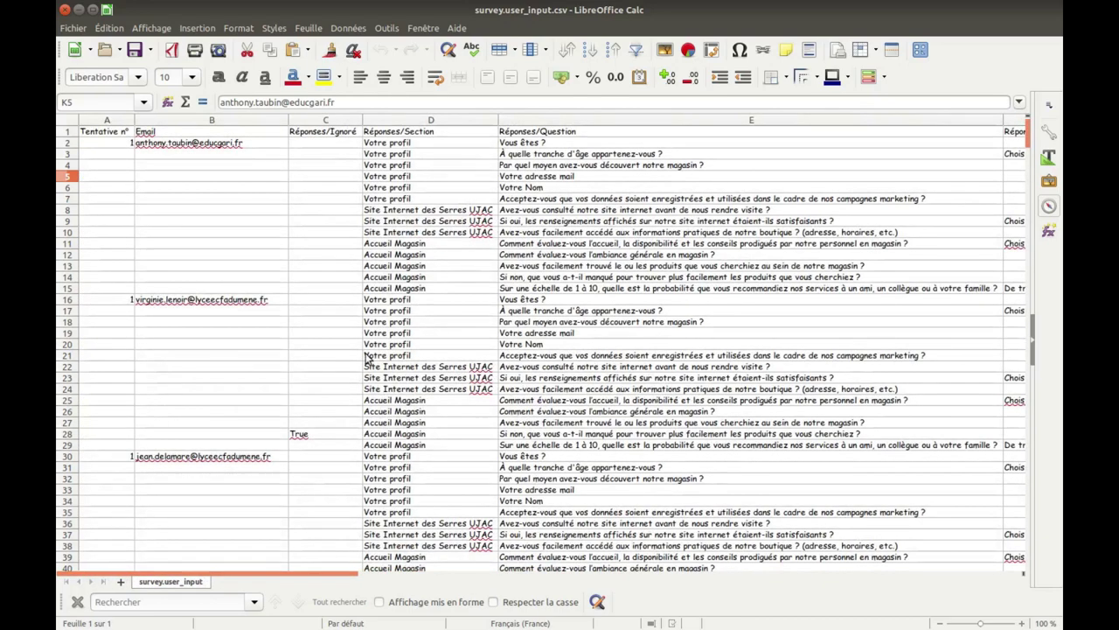